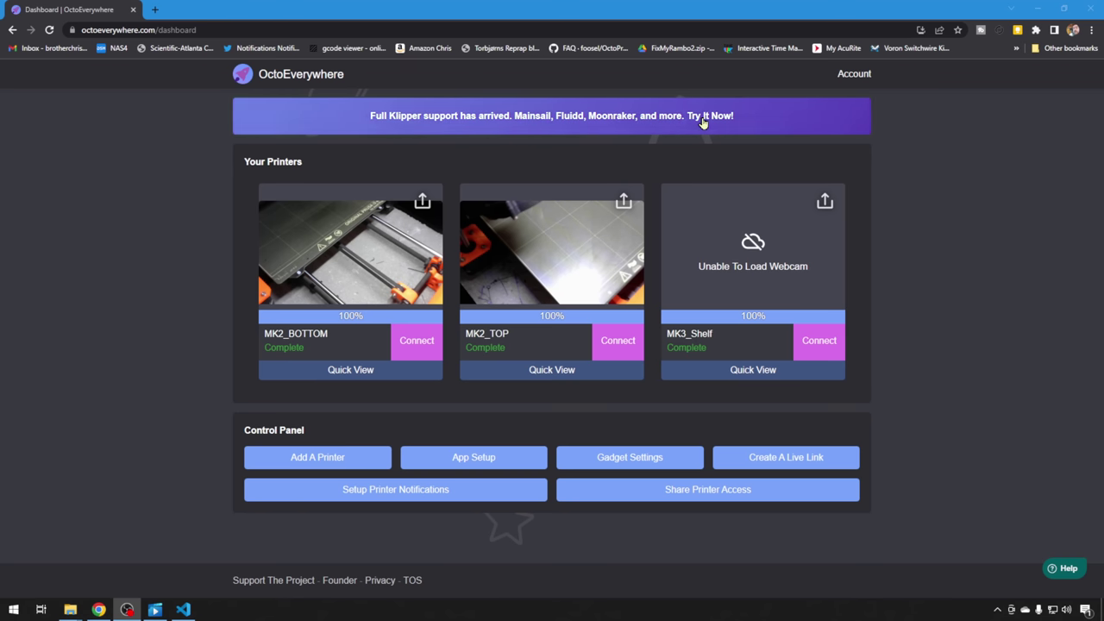
Open OctoEverywhere's Klipper announcement page and start the 'Setup Now In Under 20 Seconds' quick setup.
click(703, 122)
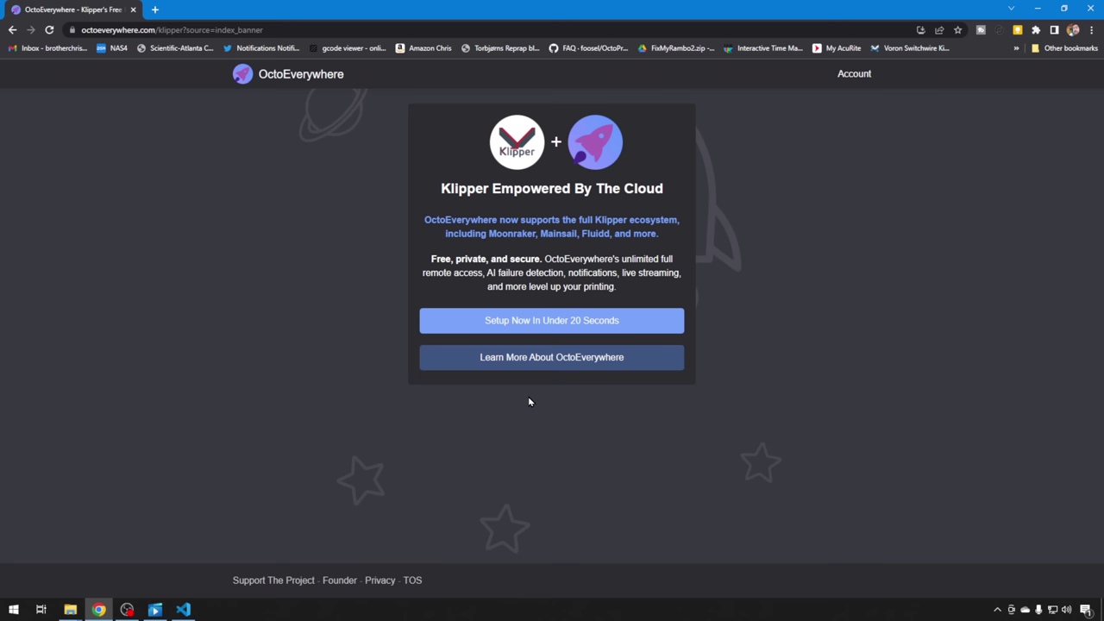
click(569, 321)
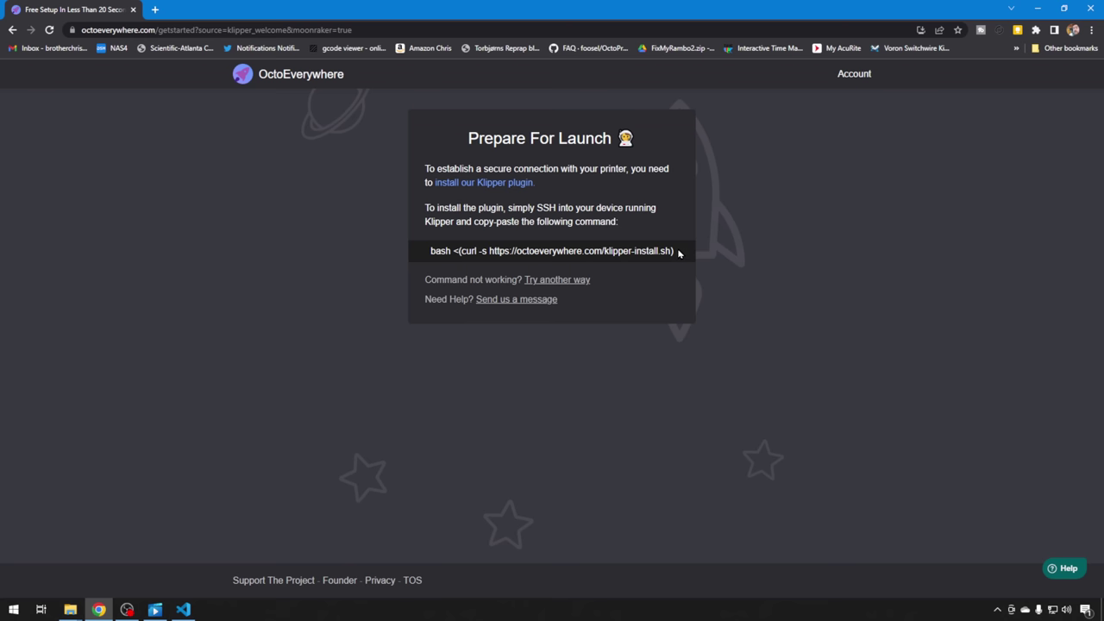
drag(679, 253, 423, 255)
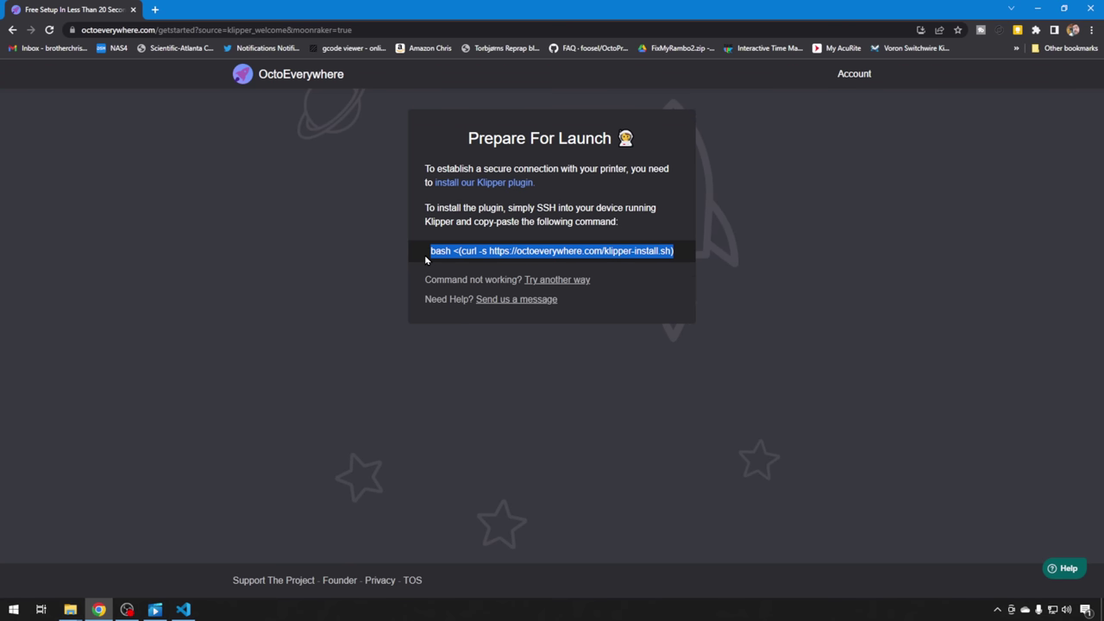
right_click(491, 251)
click(511, 261)
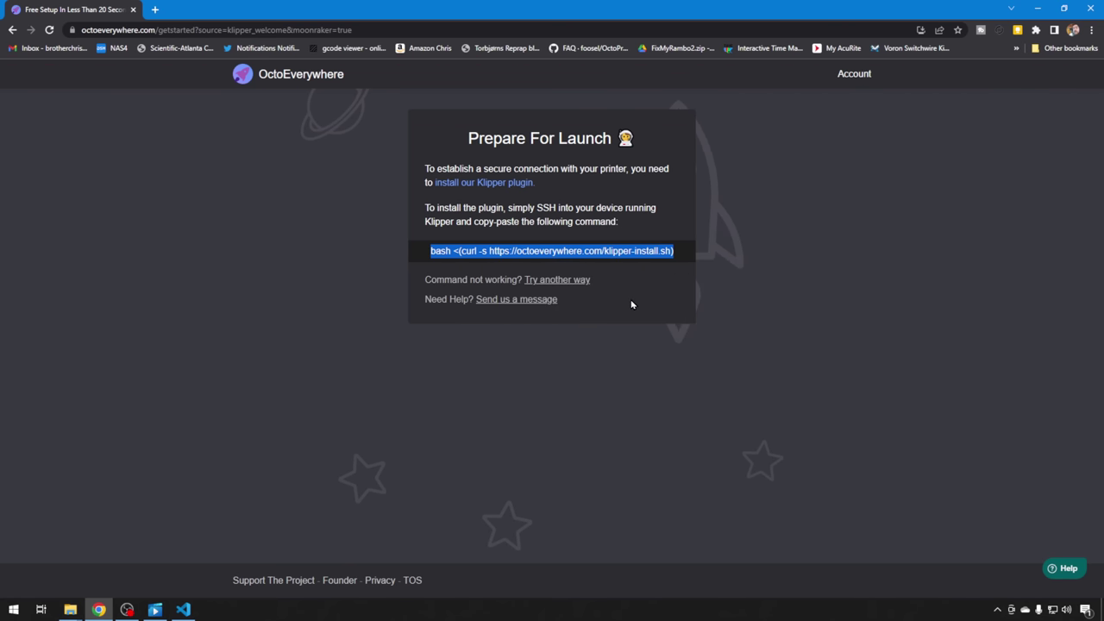
click(680, 253)
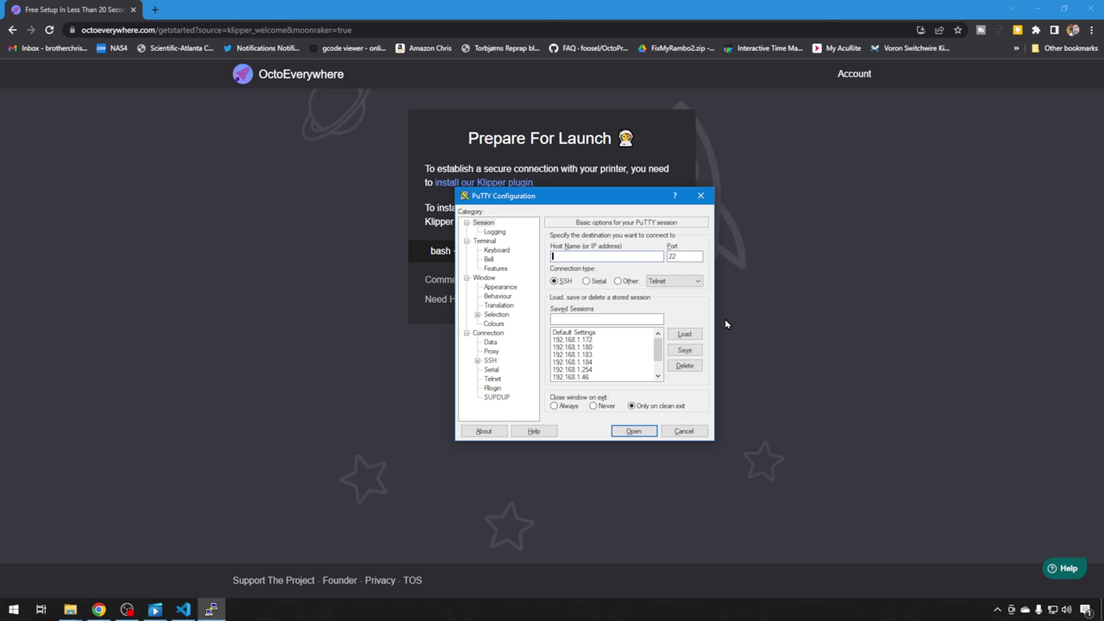
Load the saved 192.168.1.180 session, connect over SSH and log in with the printer's credentials.
click(572, 347)
click(683, 333)
click(605, 256)
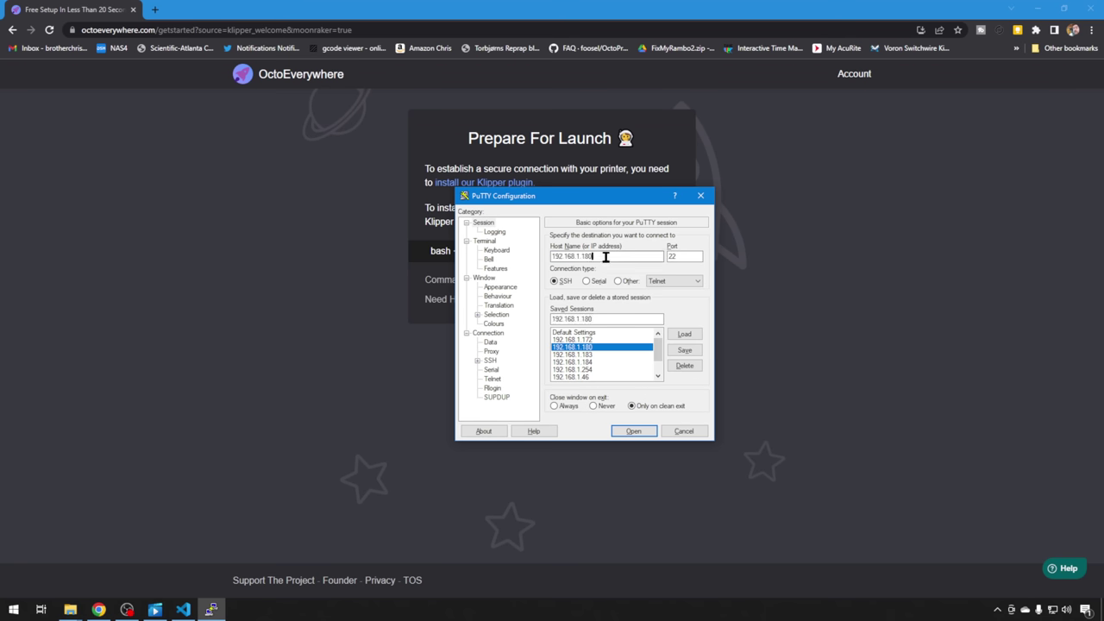
click(645, 431)
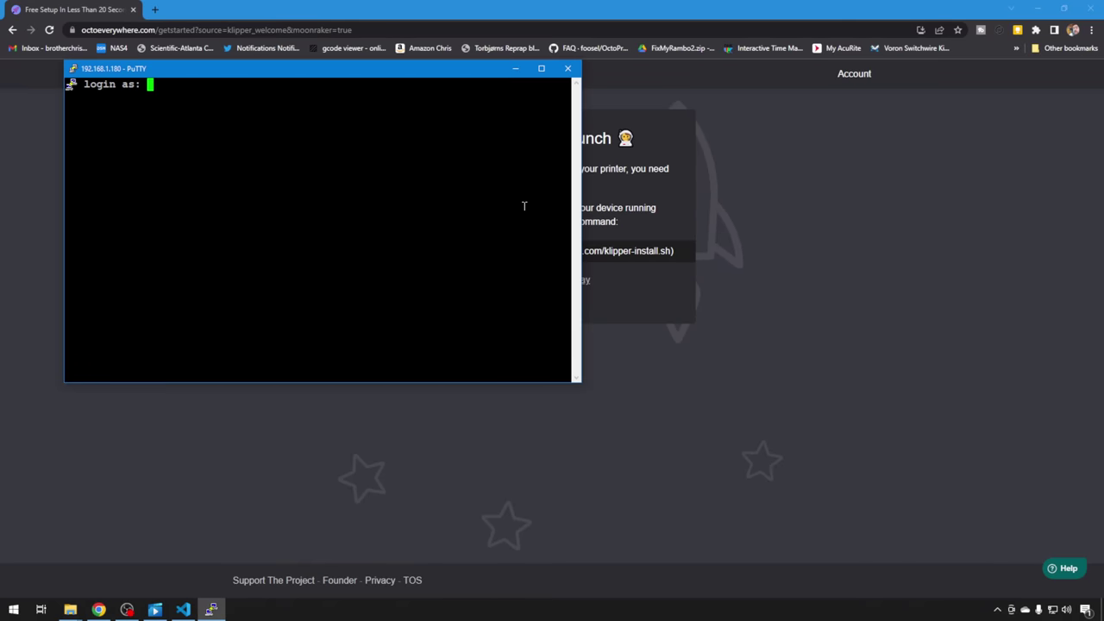
text(pi)
key(Return)
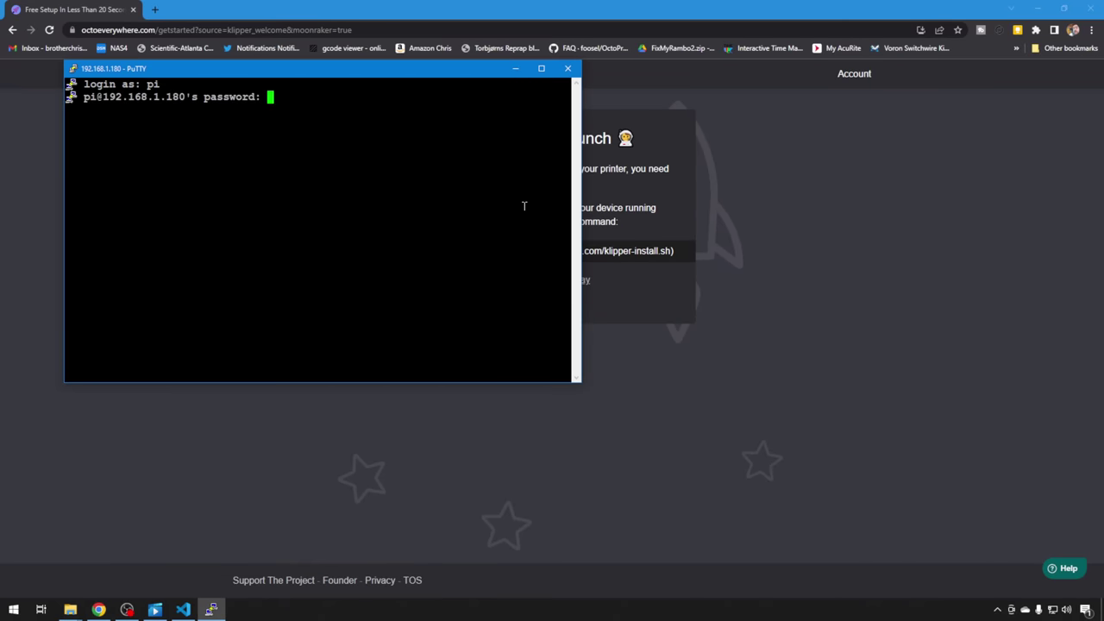
text(raspberry)
key(Return)
Paste and run the OctoEverywhere install command, enter the sudo password, and select the linking address.
key(super+Up)
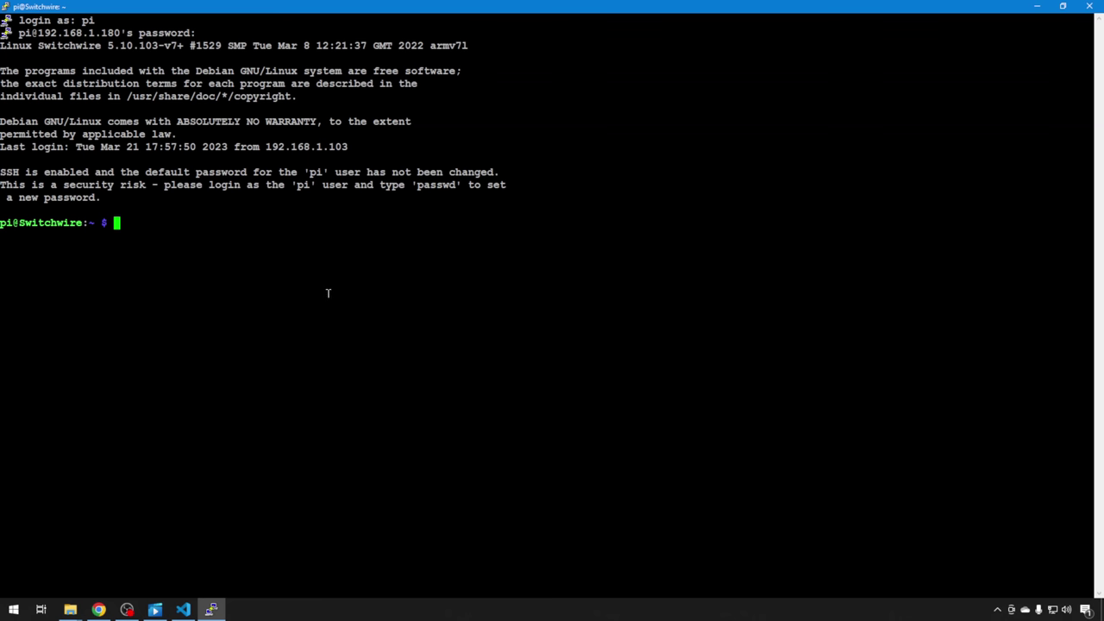
right_click(326, 314)
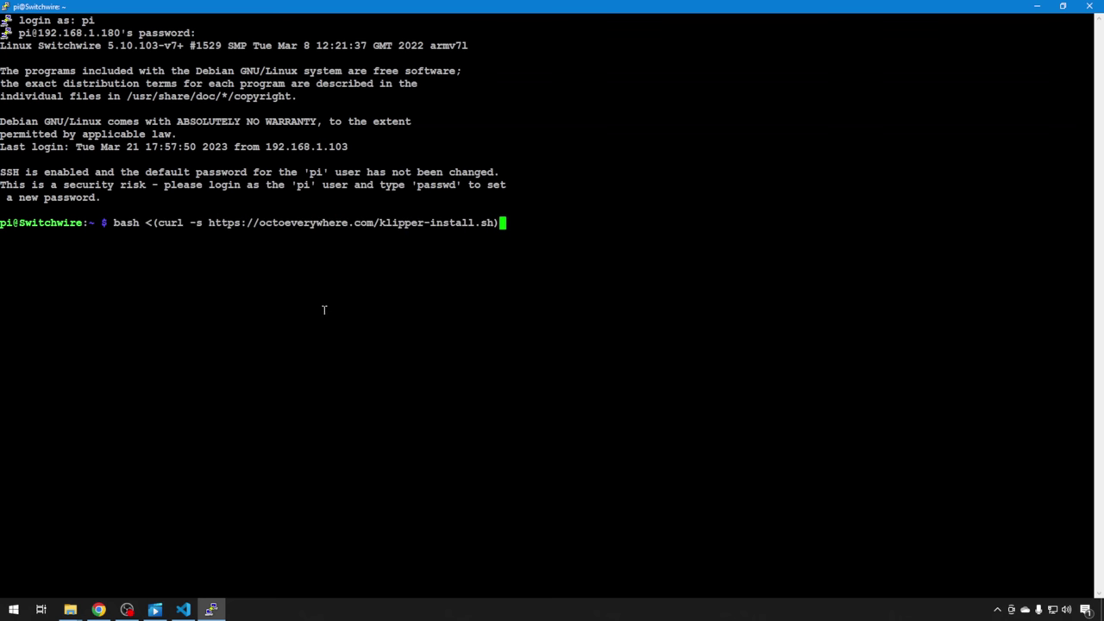
key(Return)
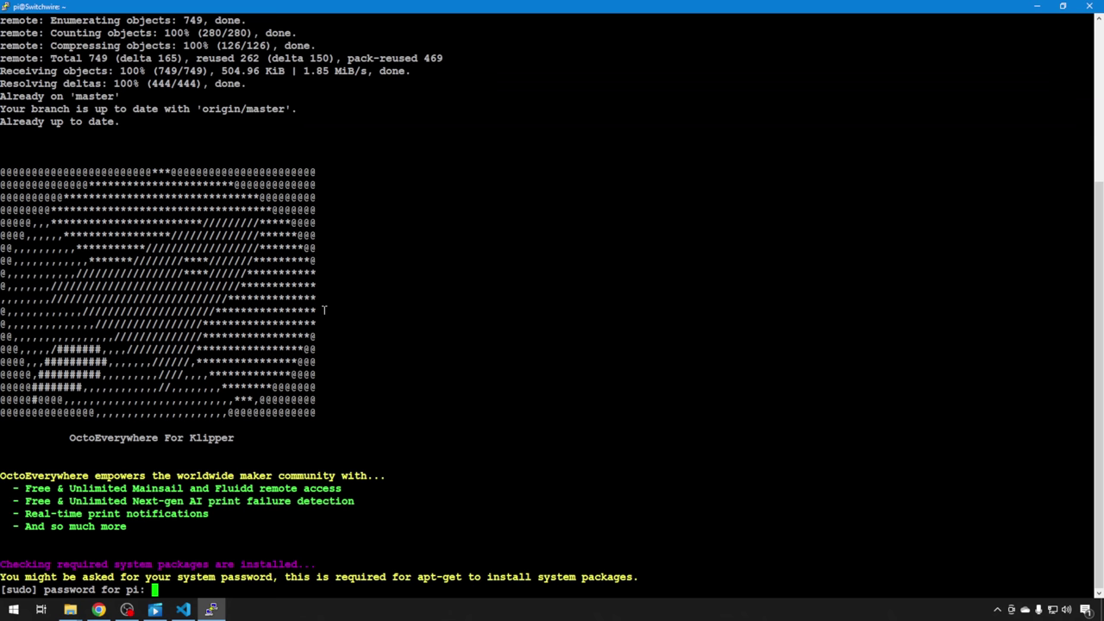
key(Return)
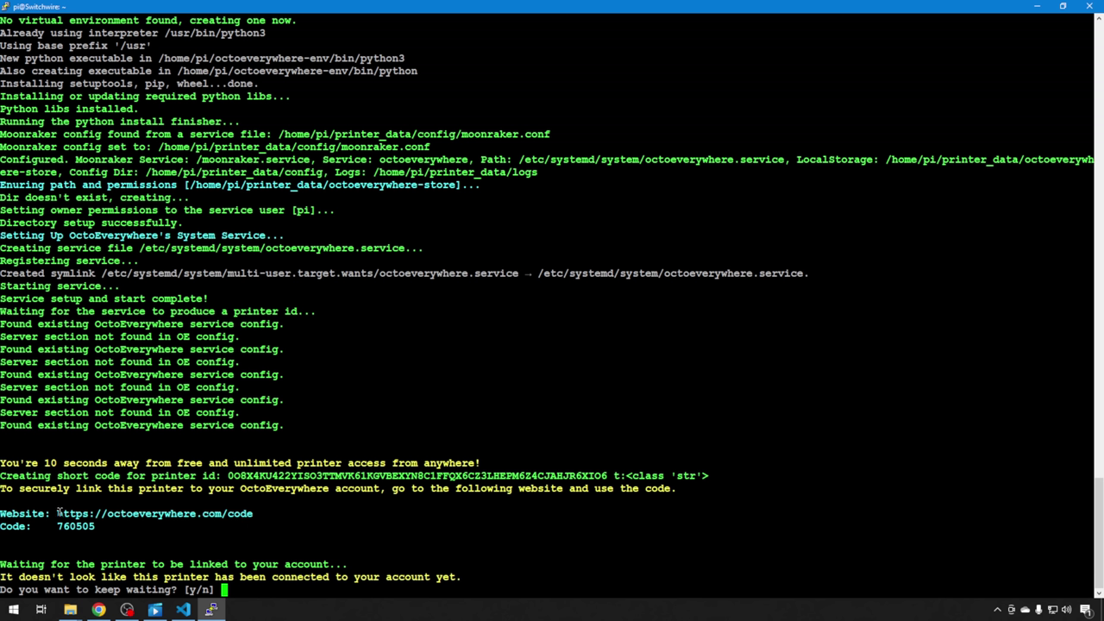
drag(57, 513, 255, 513)
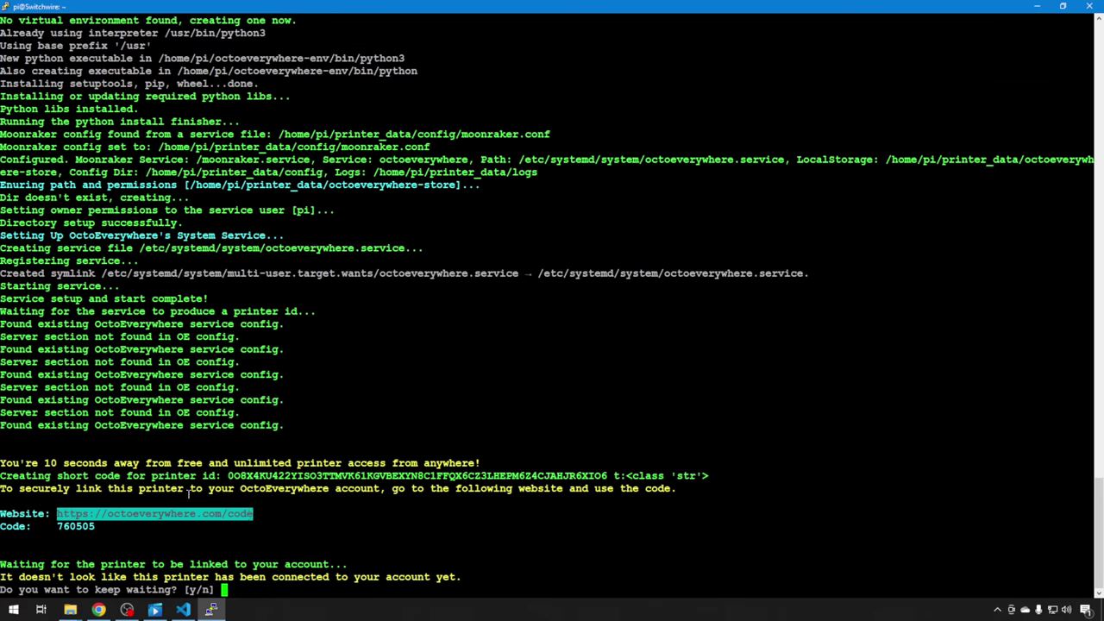
Load octoeverywhere.com/code in a new Chrome tab to reach the Secure Printer Link page.
click(98, 609)
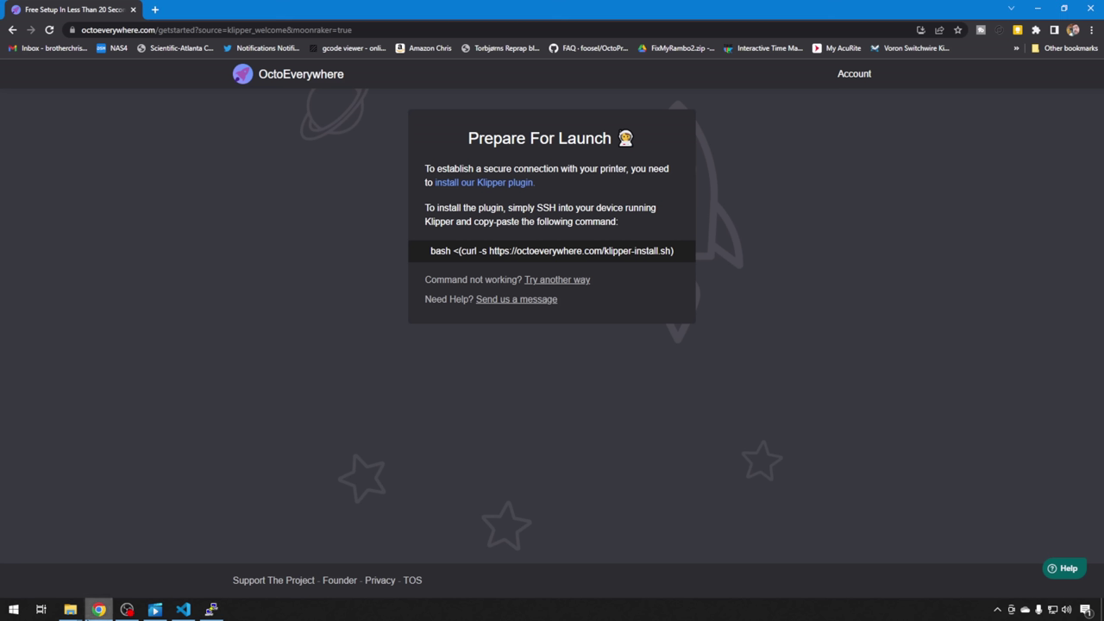
click(155, 9)
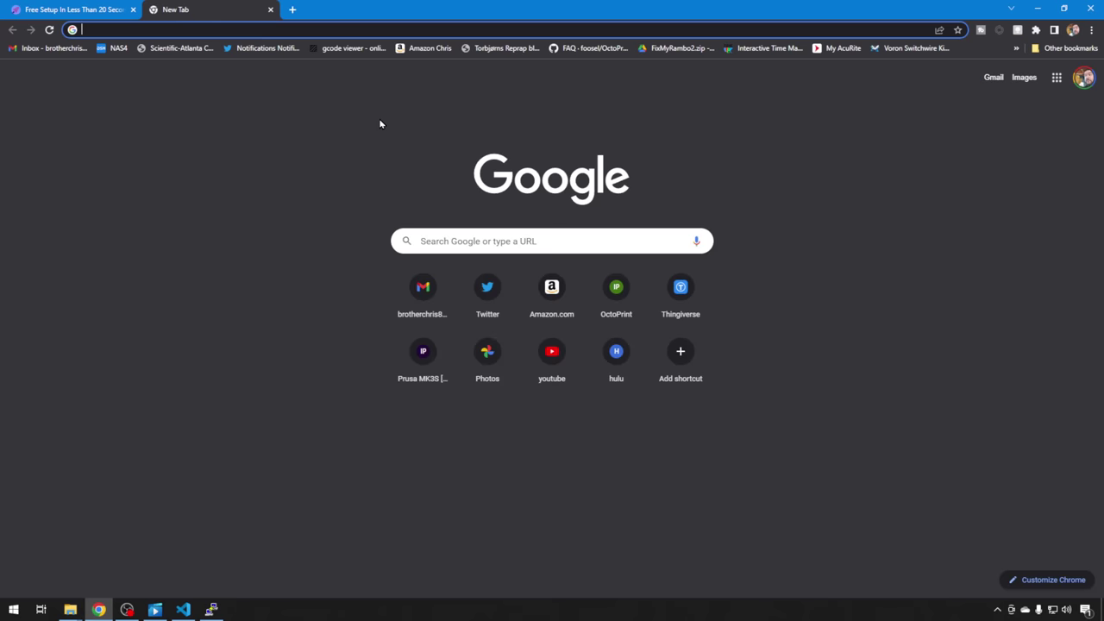
key(ctrl+v)
key(Return)
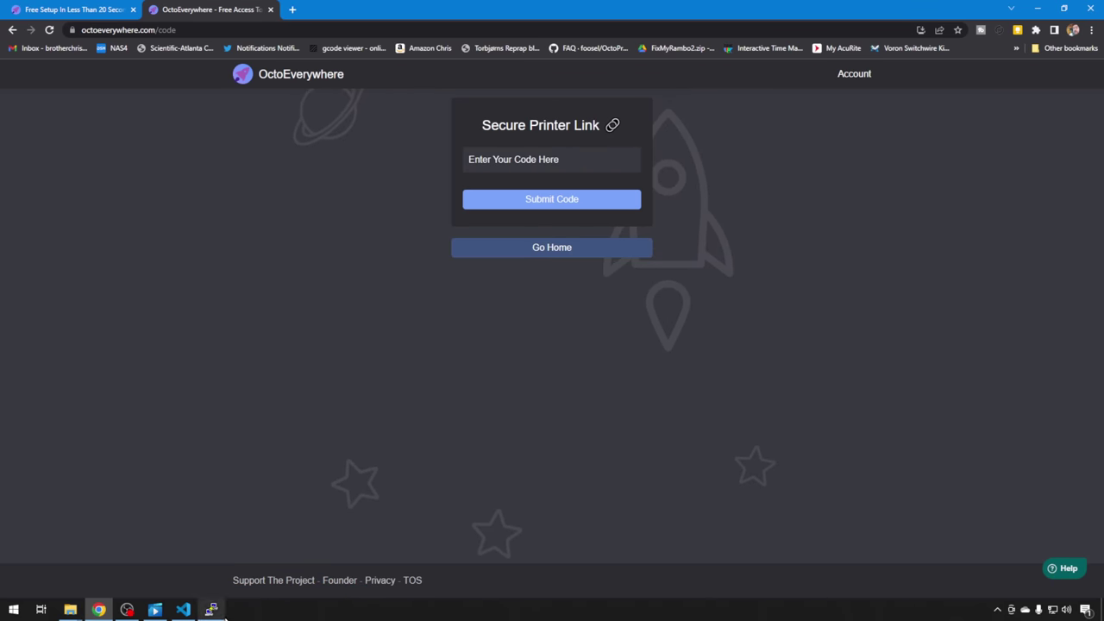
Copy the short link code from the PuTTY terminal, paste it into the code field, and submit.
click(211, 610)
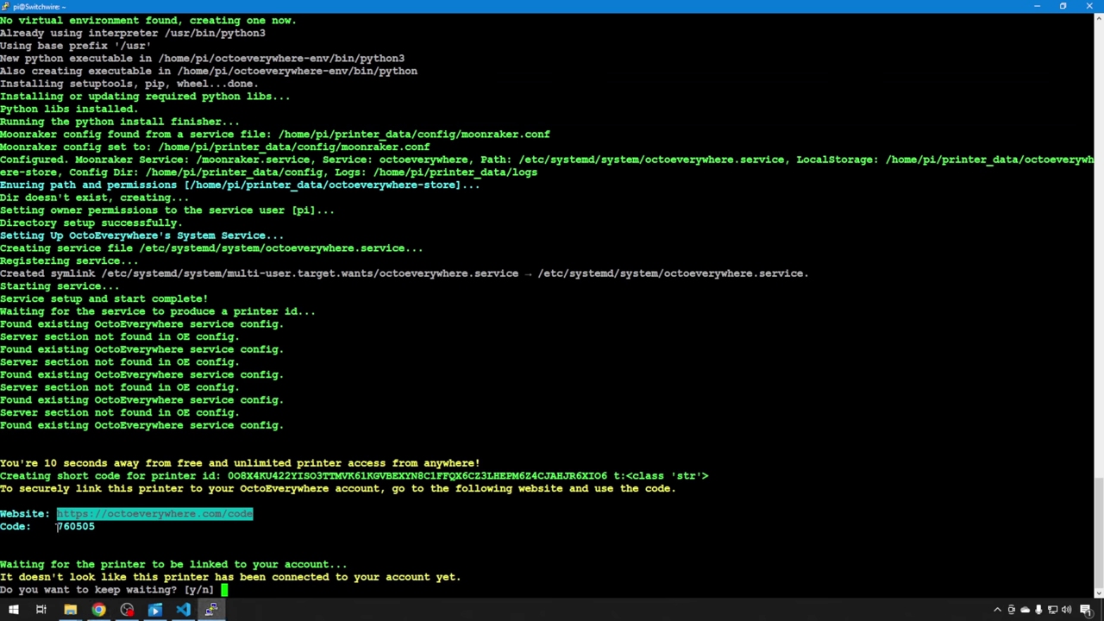
drag(57, 526, 95, 526)
key(super+c)
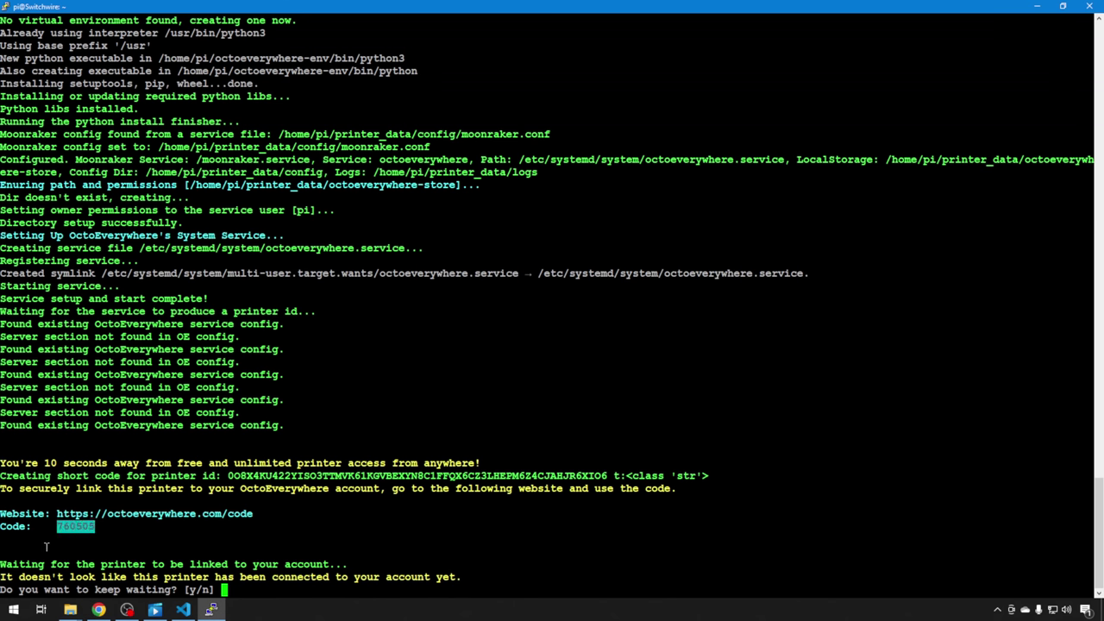
click(98, 610)
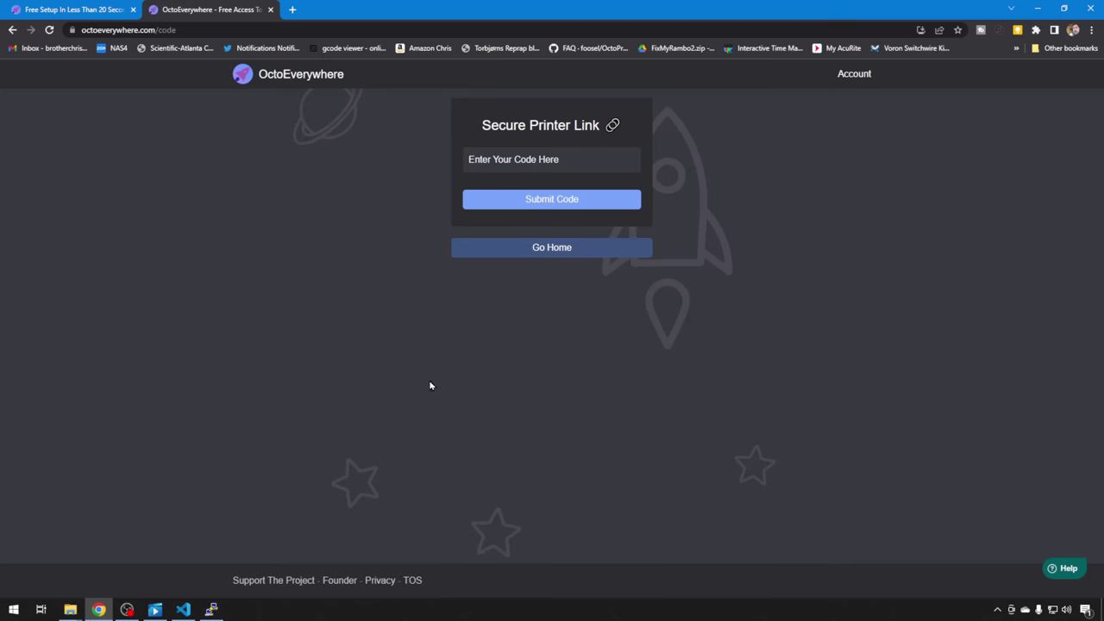
right_click(552, 169)
click(580, 255)
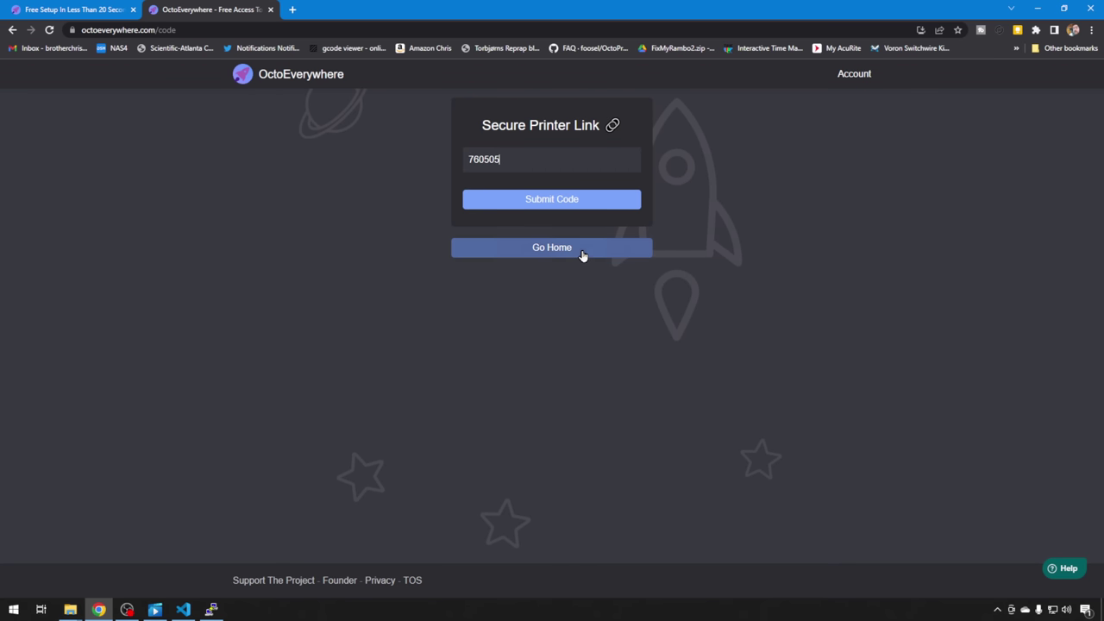
click(521, 208)
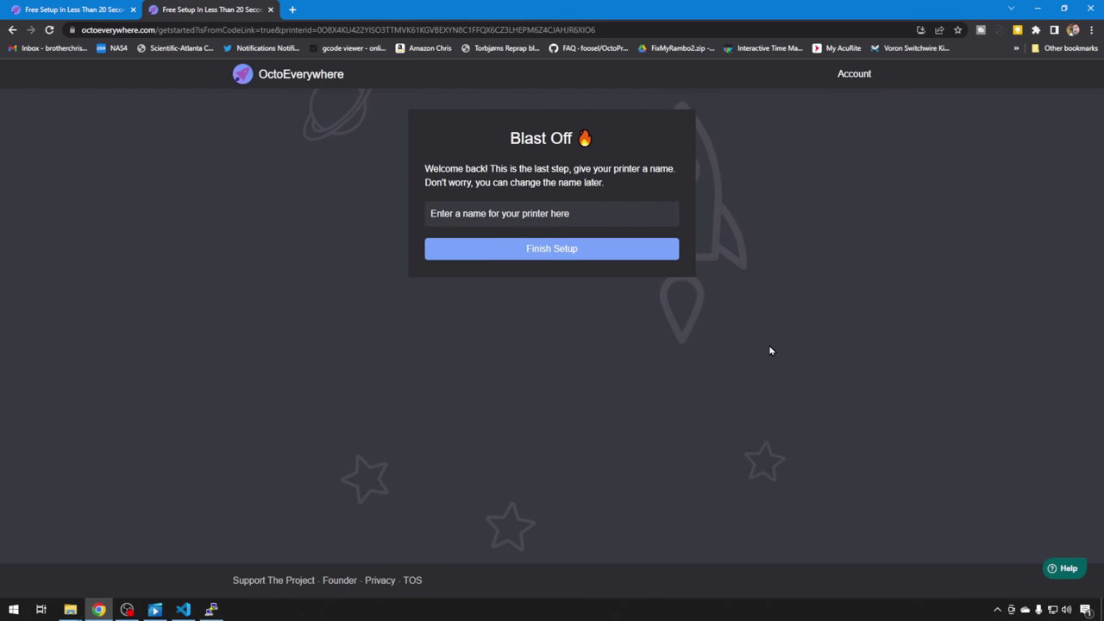
Name the linked printer 'Switchwire' and finish the setup.
text(Switchwi)
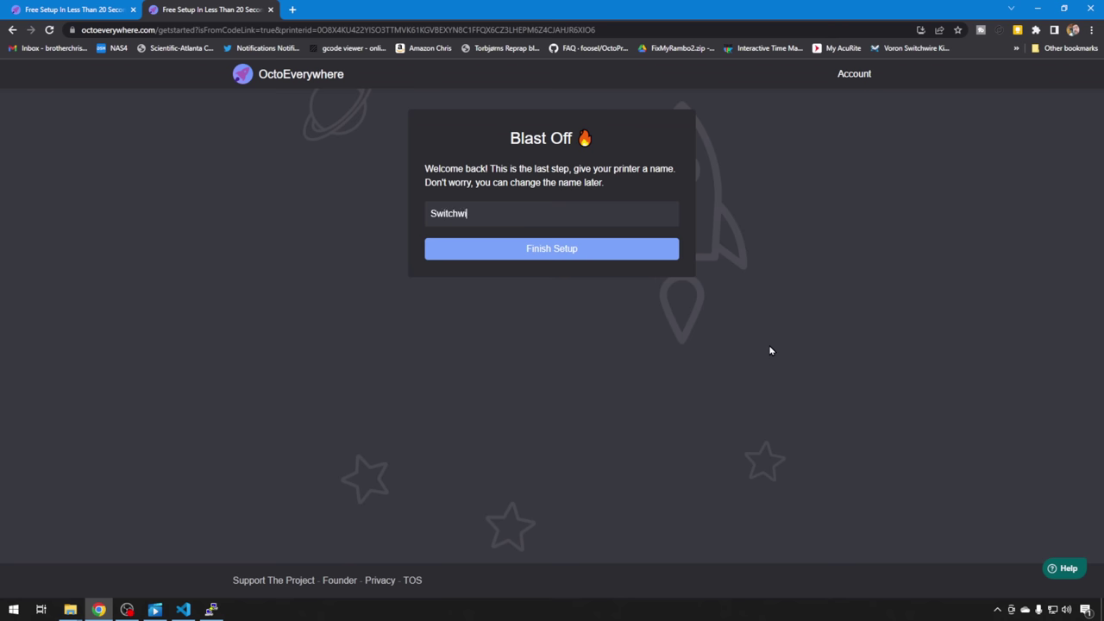
text(re)
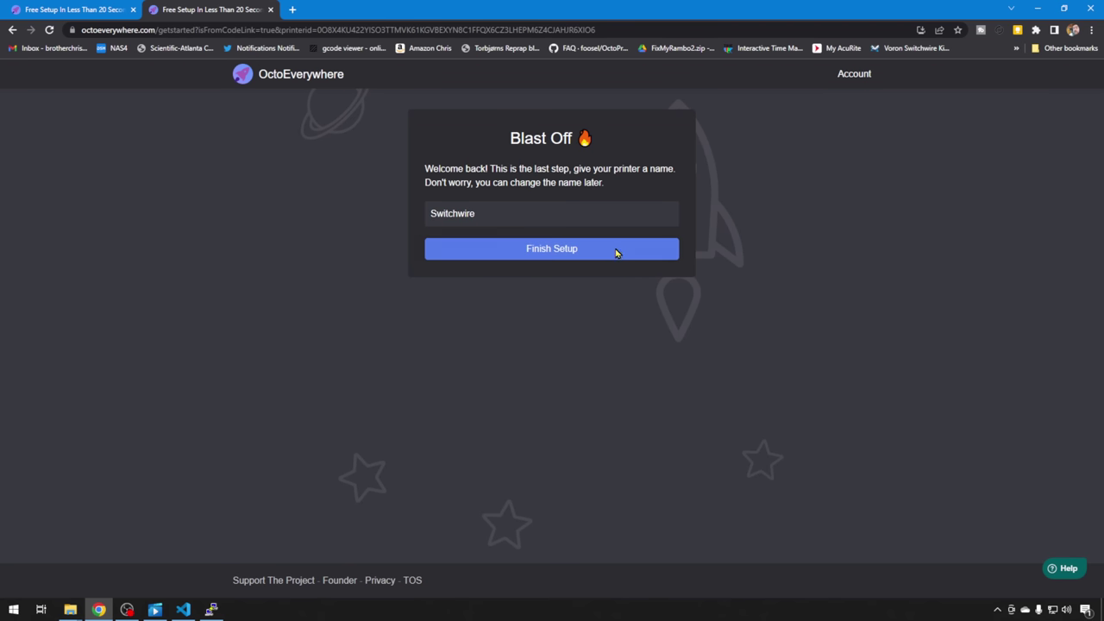
click(616, 251)
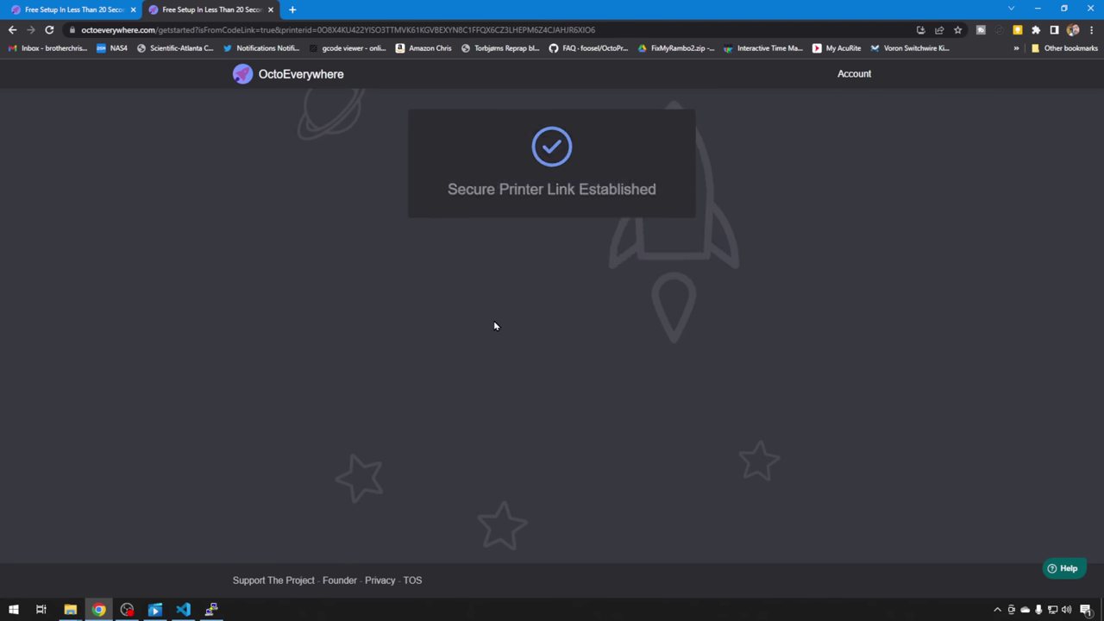
Confirm Switchwire shows Online on the dashboard, then return to the PuTTY setup-complete screen.
scroll(560, 472, down, 2)
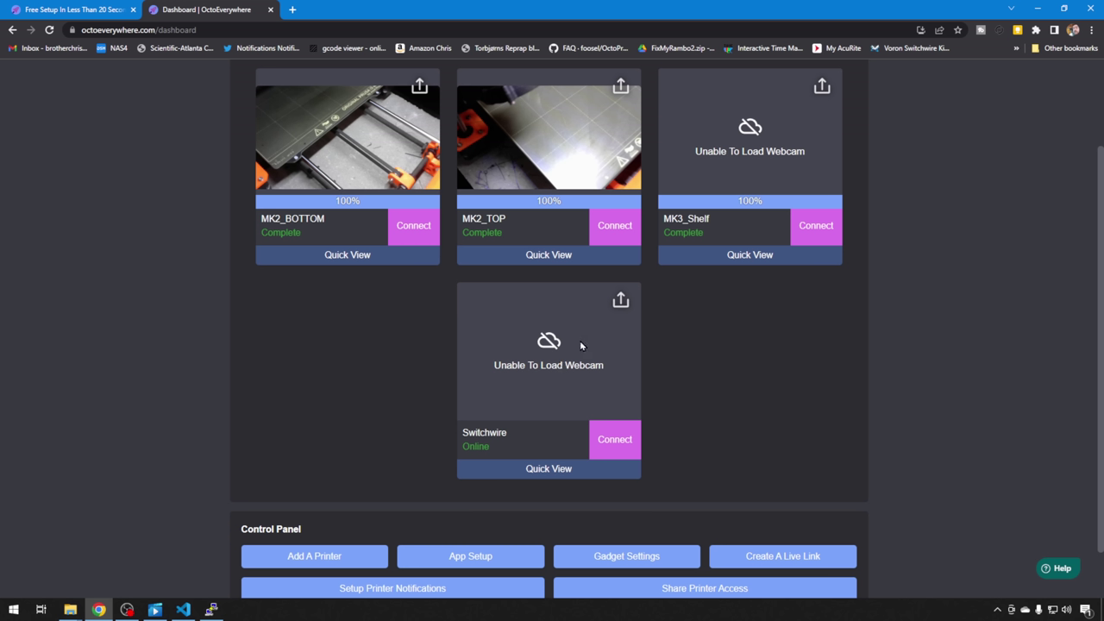
key(alt+Tab)
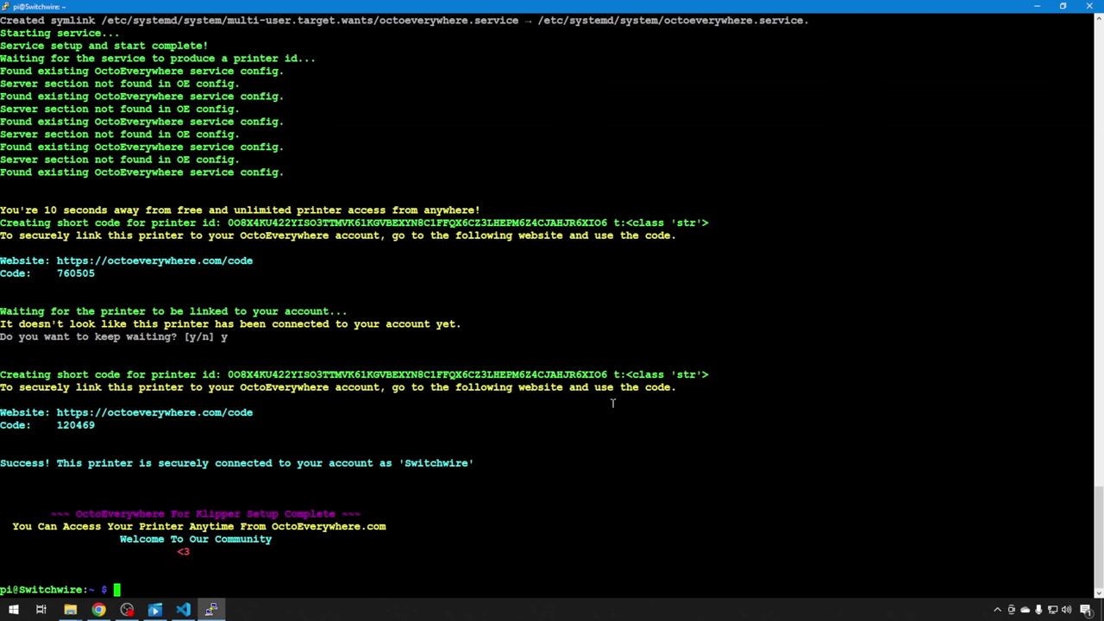
key(alt+Tab)
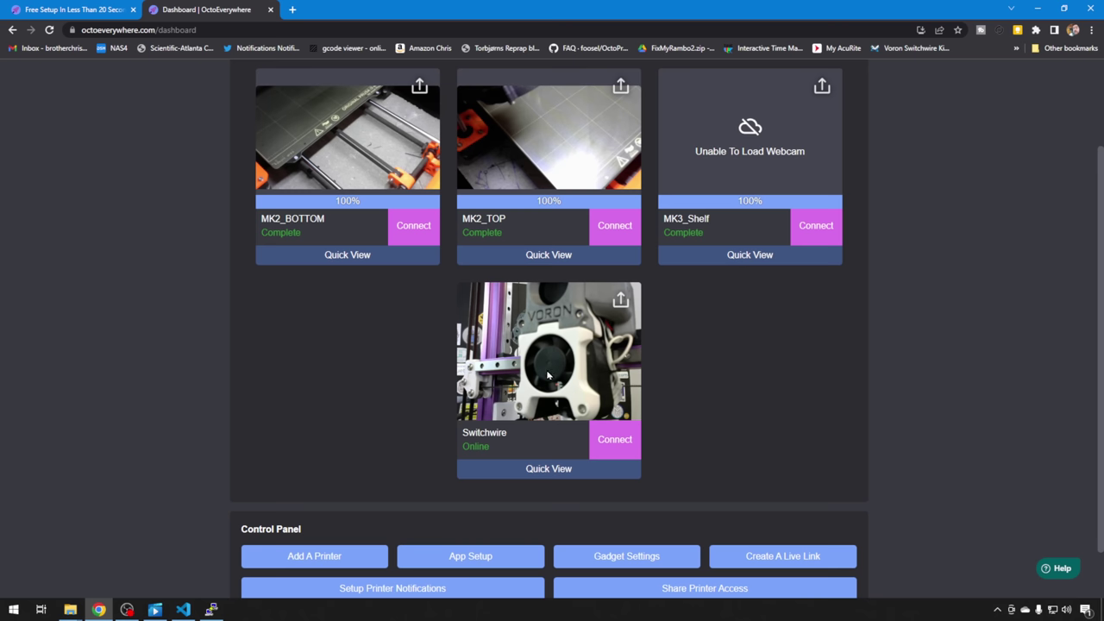
Open Quick View on the Switchwire printer card.
click(550, 470)
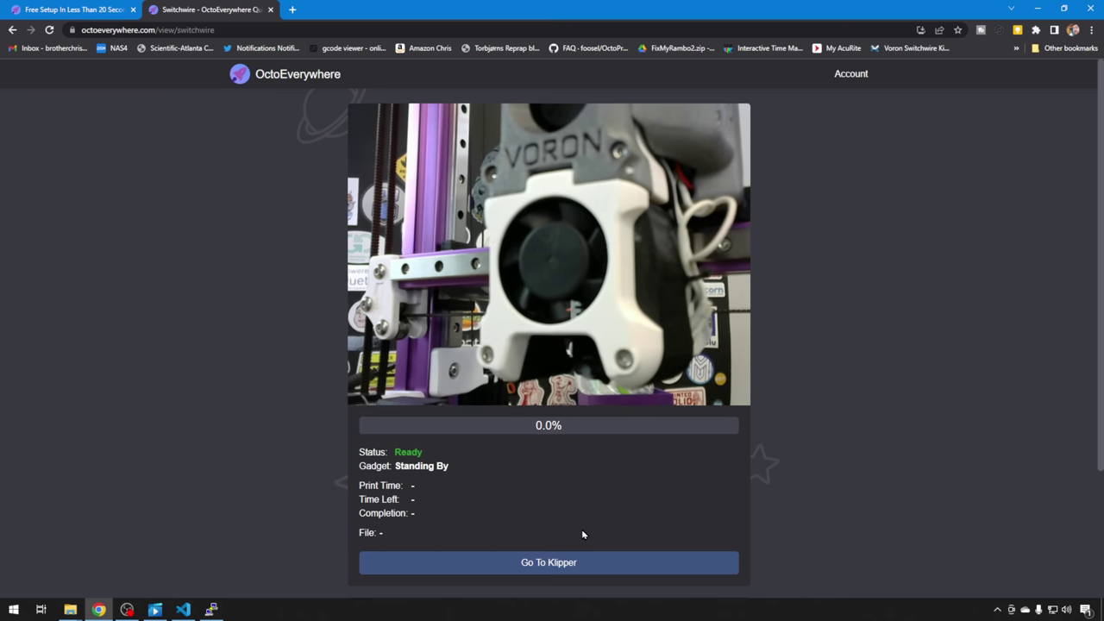
Open Go To Klipper to load Switchwire's Mainsail dashboard remotely.
click(576, 565)
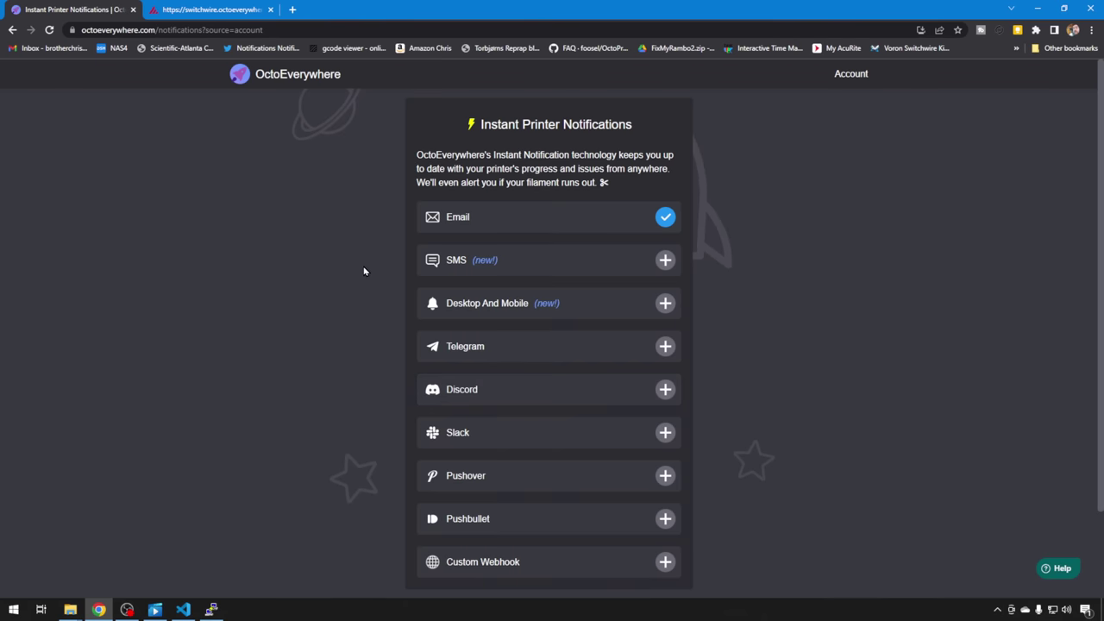
Scroll through the Instant Printer Notifications page to review it.
scroll(362, 272, down, 1)
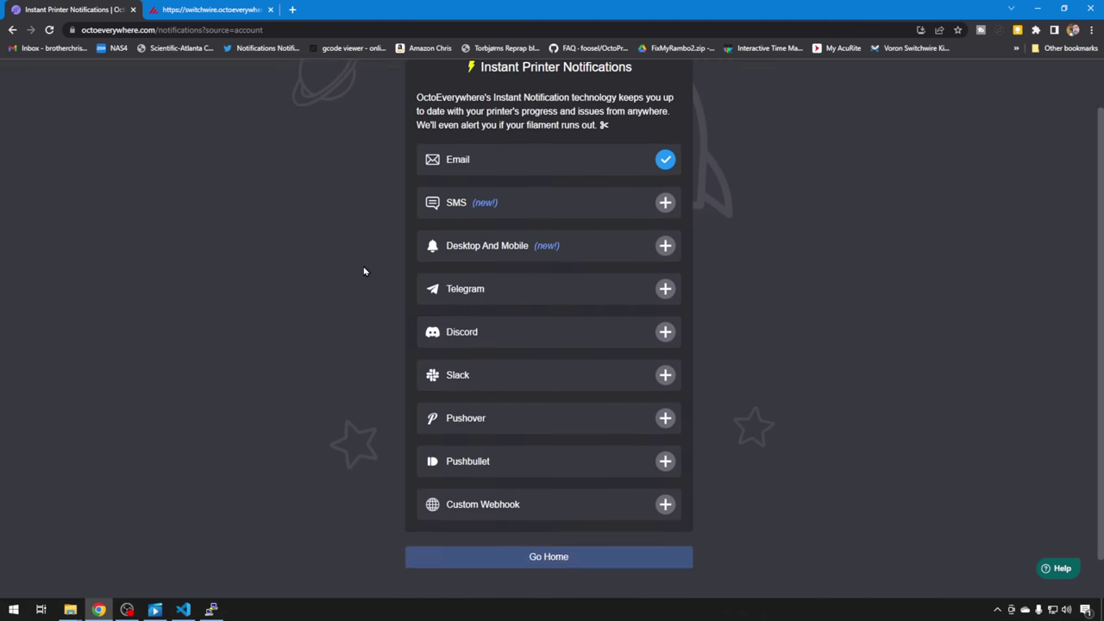
scroll(359, 279, up, 1)
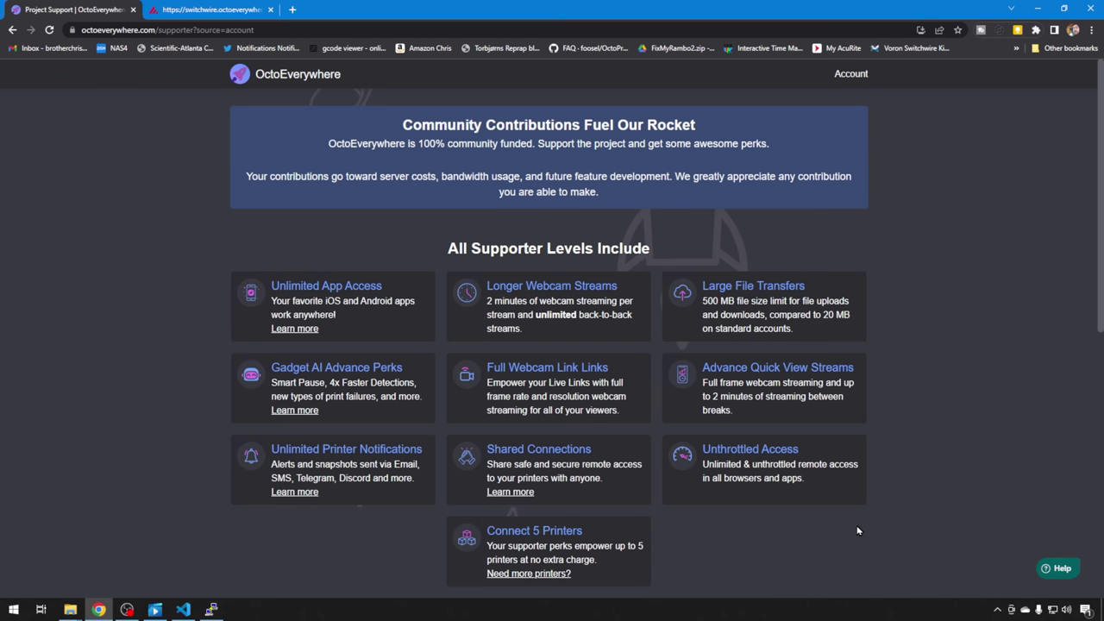
Scroll through the supporter levels page to review the perks.
scroll(984, 476, down, 1)
scroll(984, 476, down, 3)
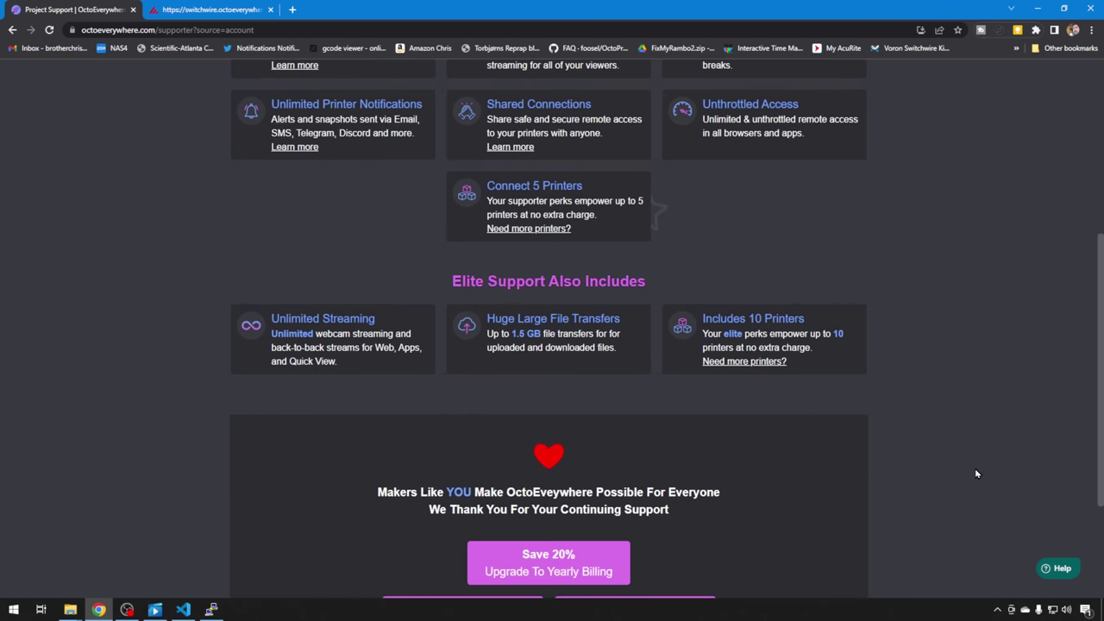
scroll(976, 473, down, 2)
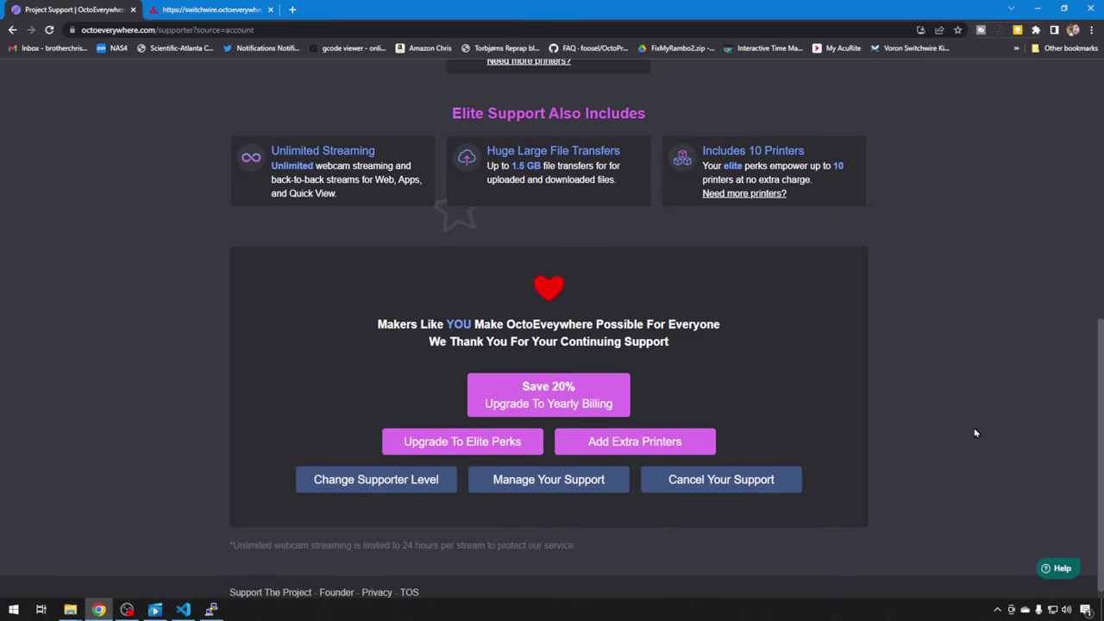
scroll(975, 449, up, 6)
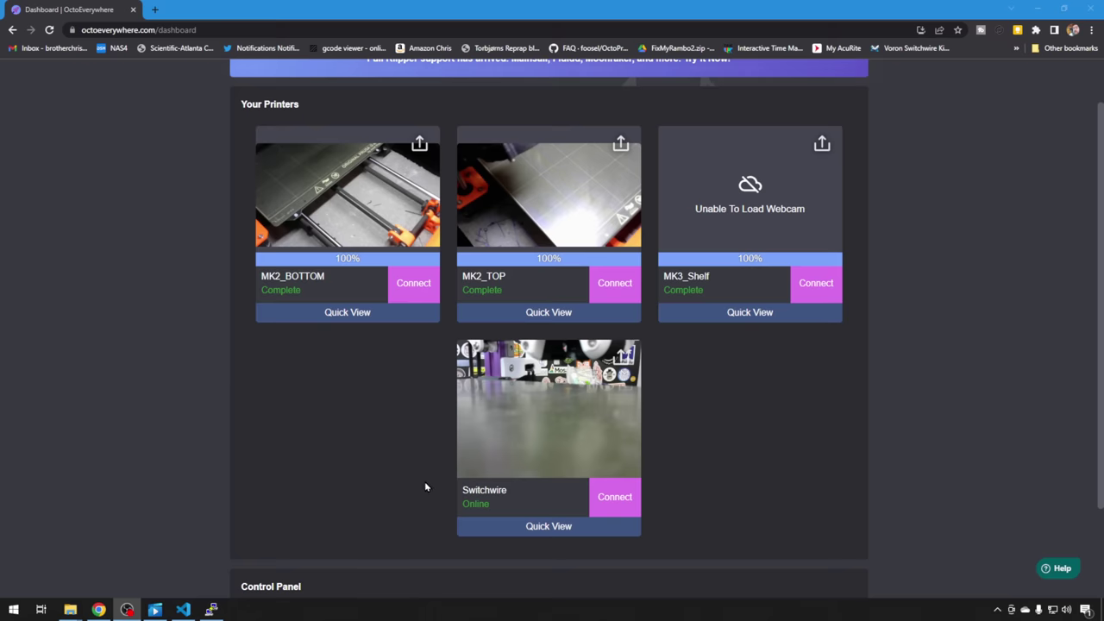
From the Switchwire card's Quick View, go to its Klipper dashboard via the remote link.
click(532, 525)
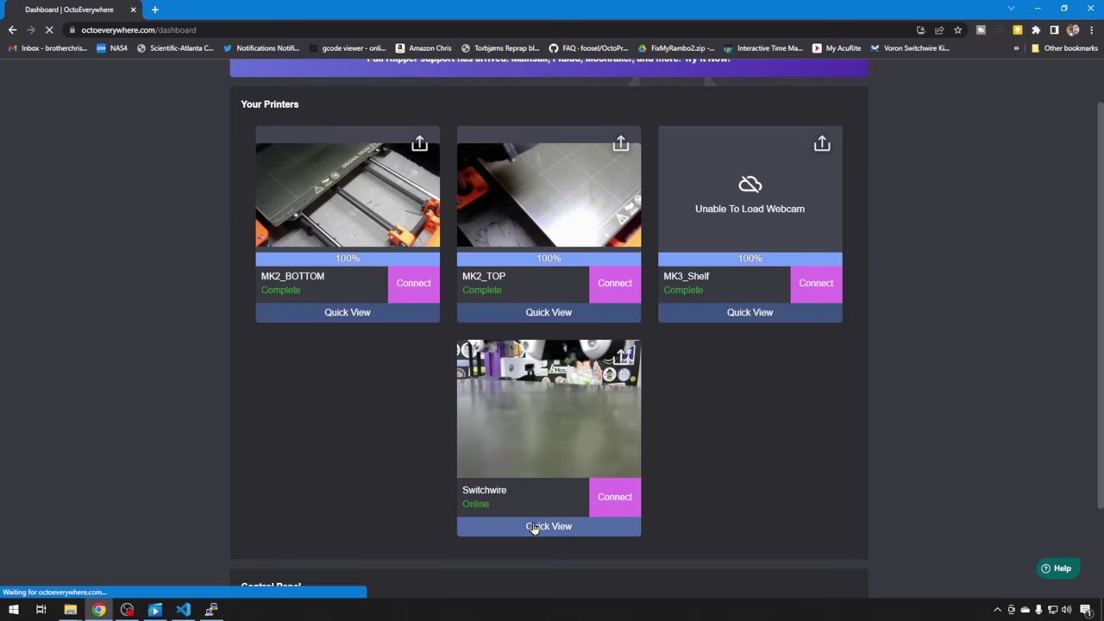
scroll(434, 362, down, 2)
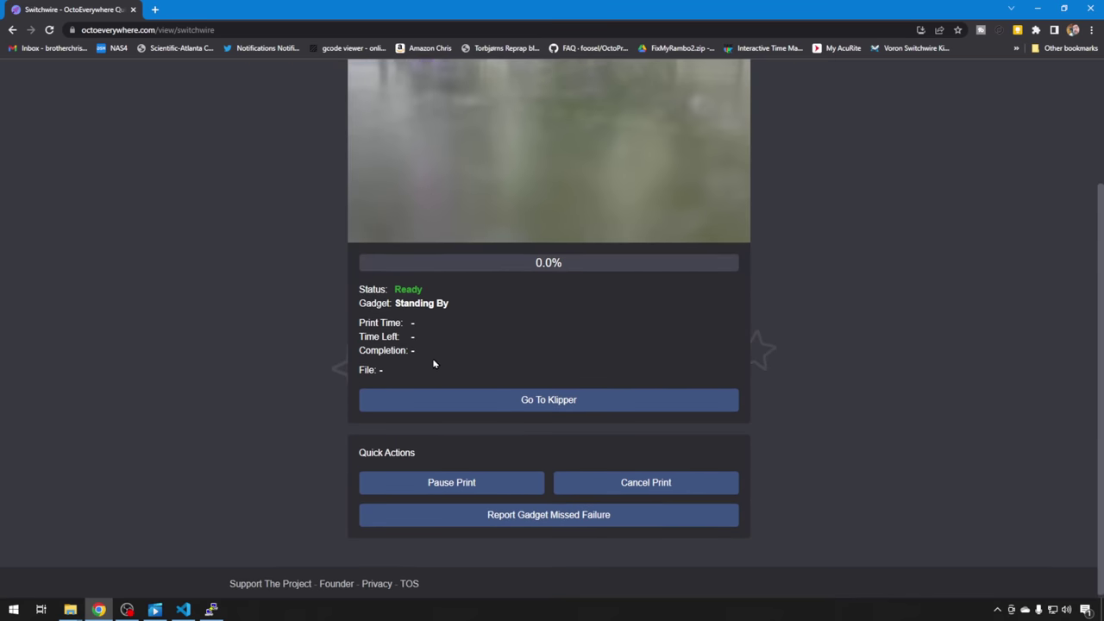
click(500, 403)
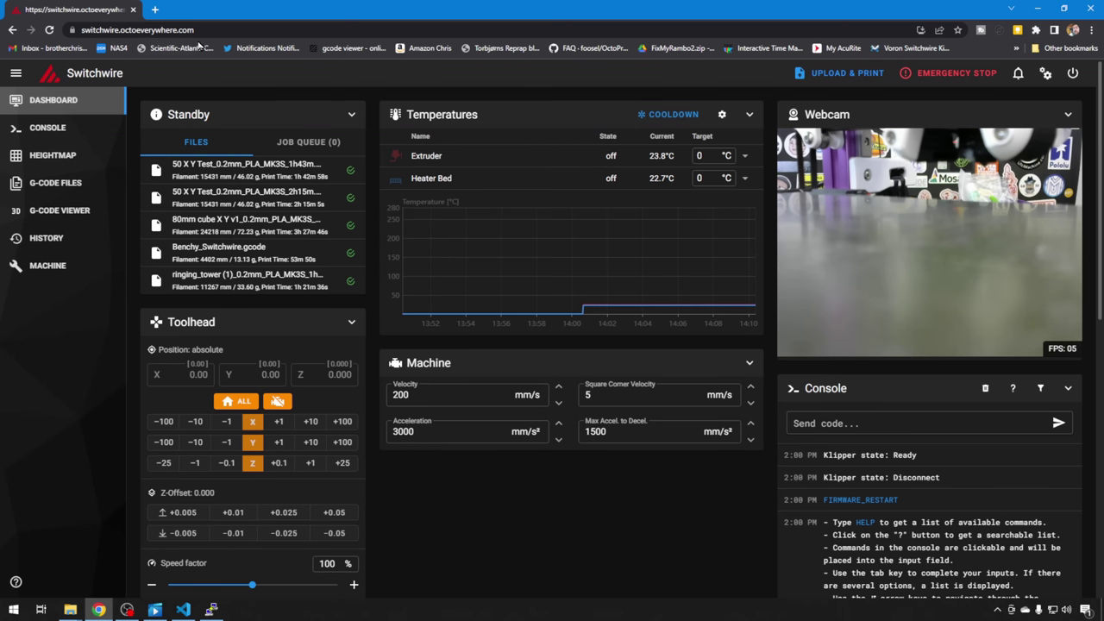
Reveal the full https remote address, then start printing 50 X Y Test_0.2mm_PLA_MK3S_1h43m.gcode.
click(79, 29)
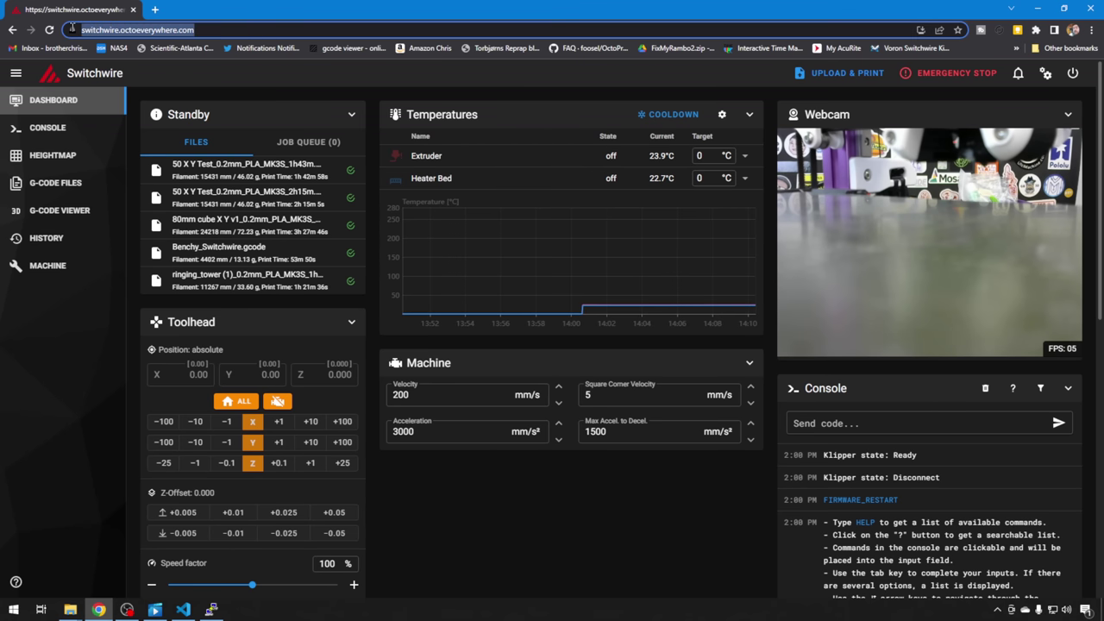
click(207, 30)
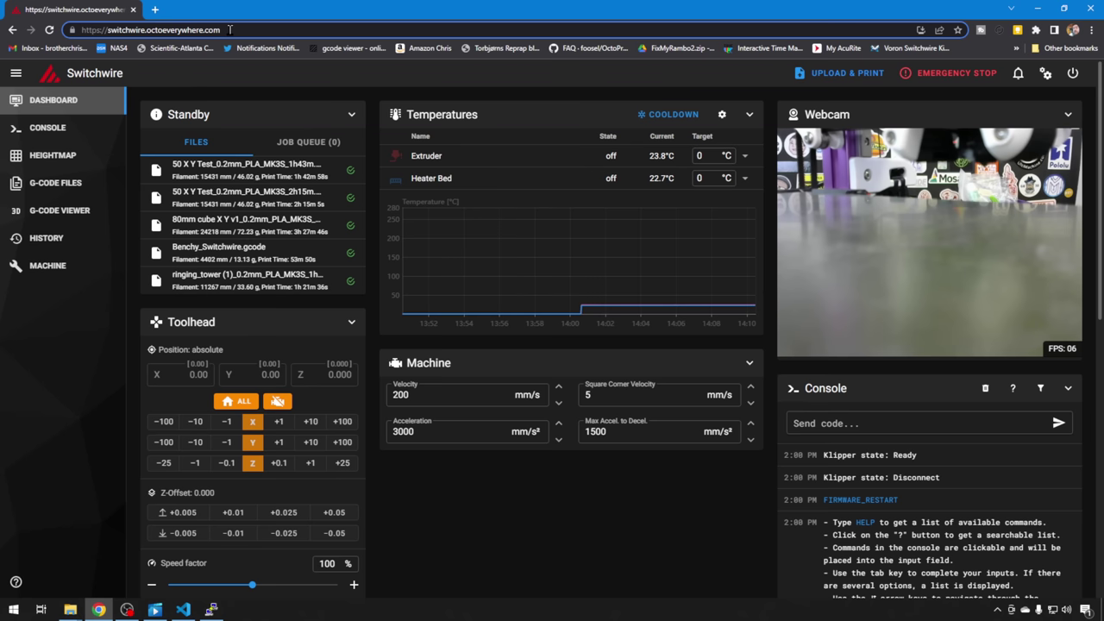
click(296, 172)
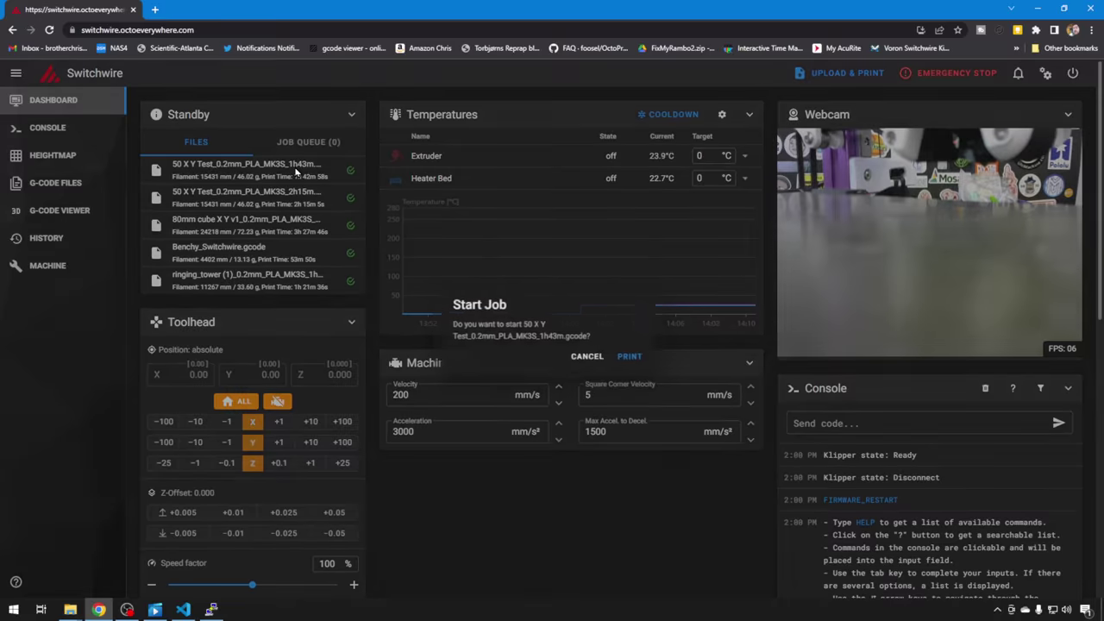
click(629, 356)
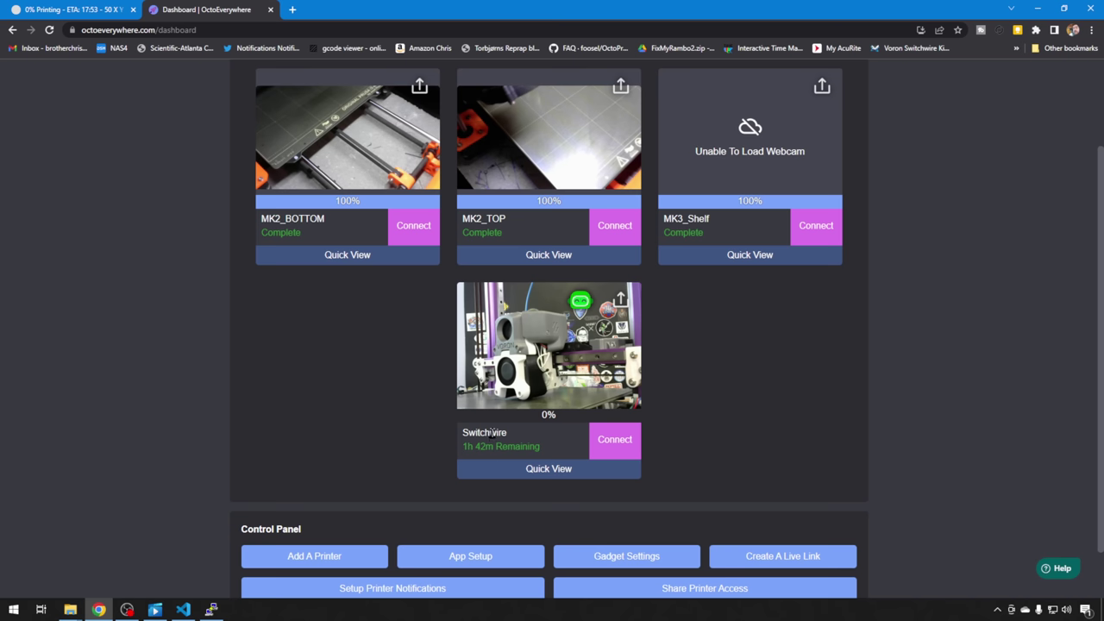
Open the Switchwire Quick View page to monitor the running print.
click(447, 440)
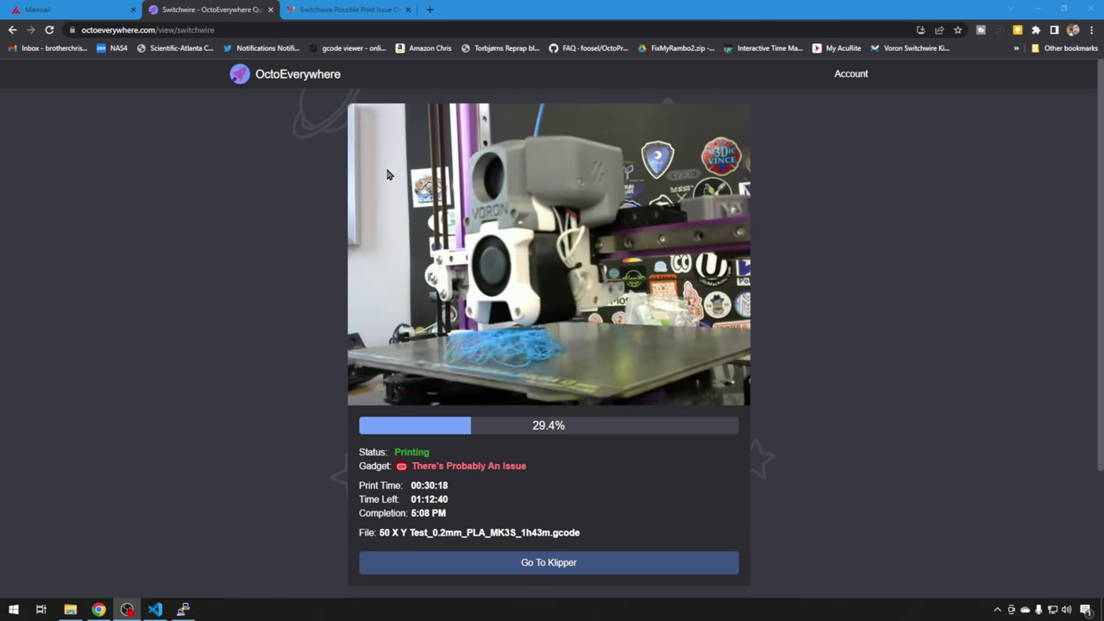
Open the Gmail tab showing the Switchwire print-issue alert e-mail.
click(353, 10)
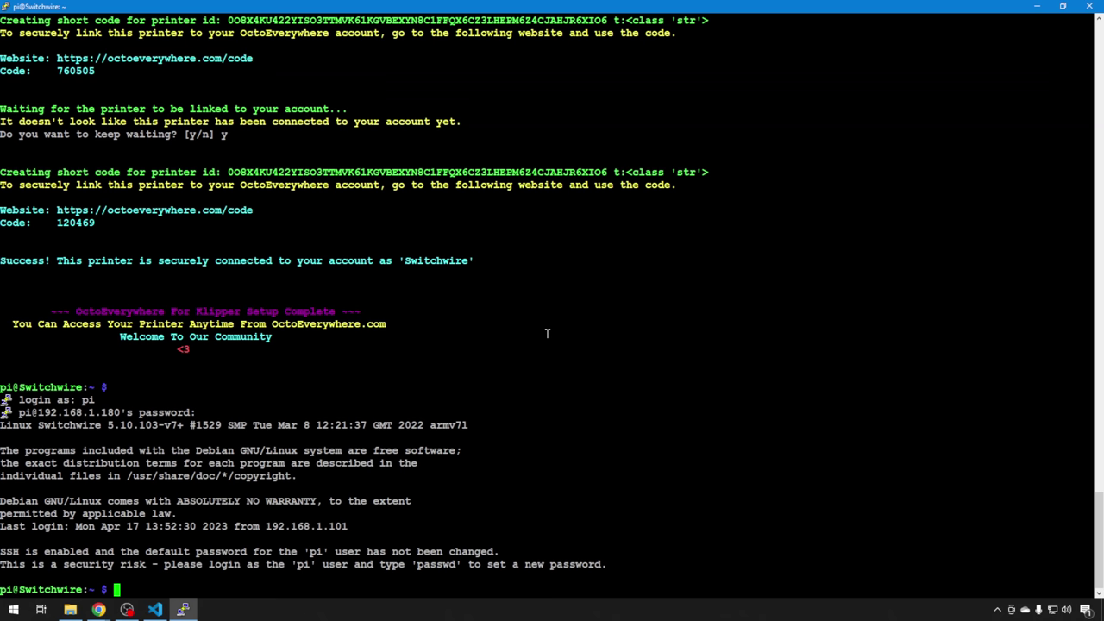
Clone KIAUH from GitHub, then choose option 1 to reach its Installation Menu.
right_click(481, 279)
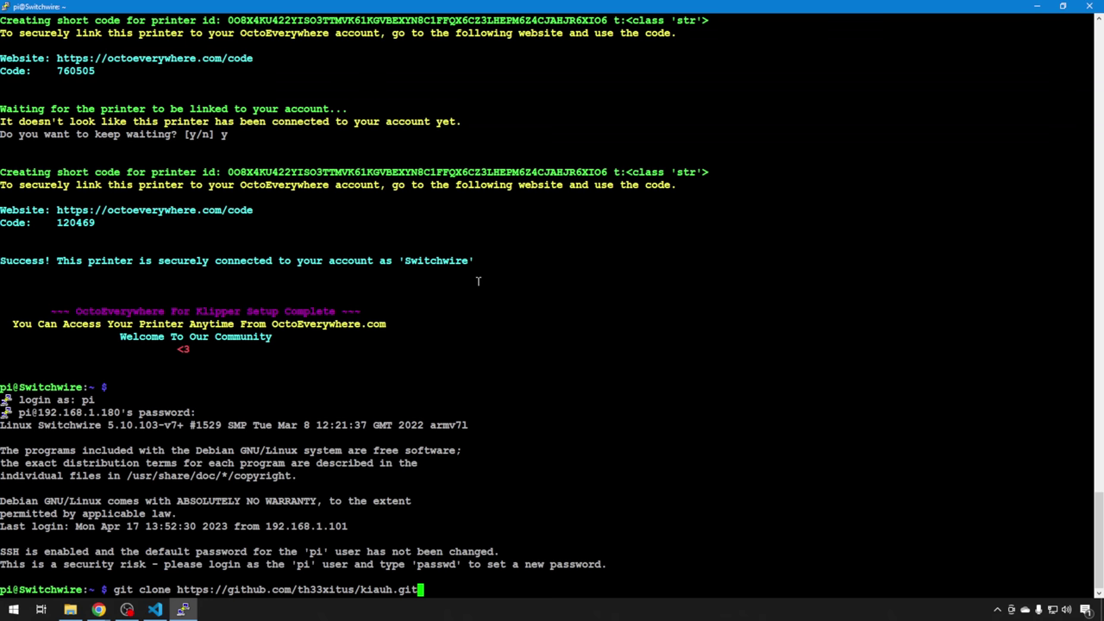
key(Return)
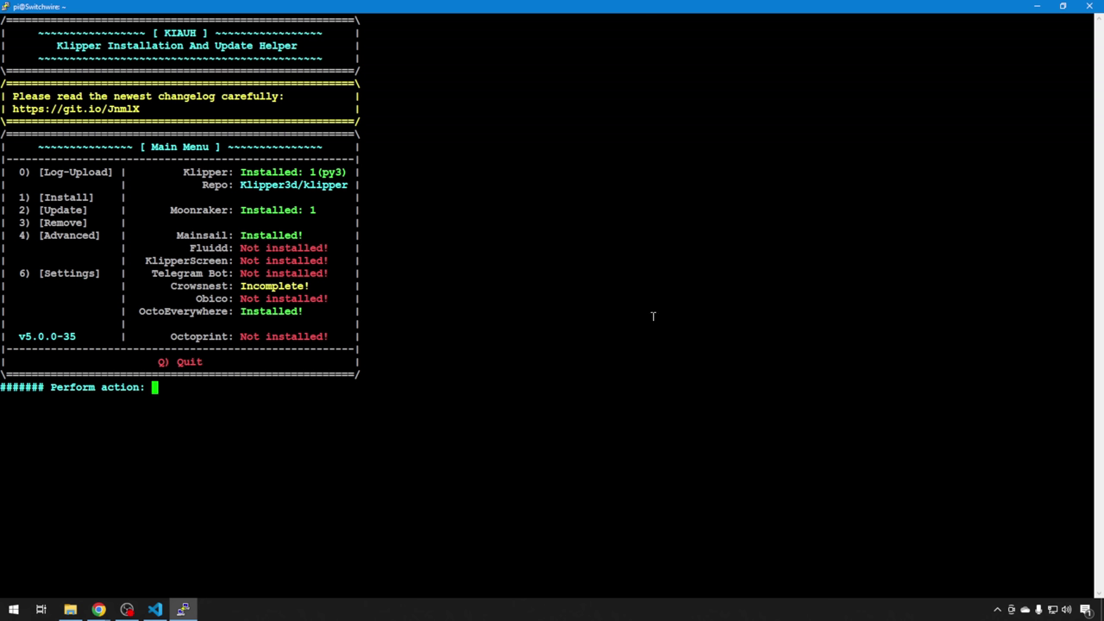
text(1)
key(Return)
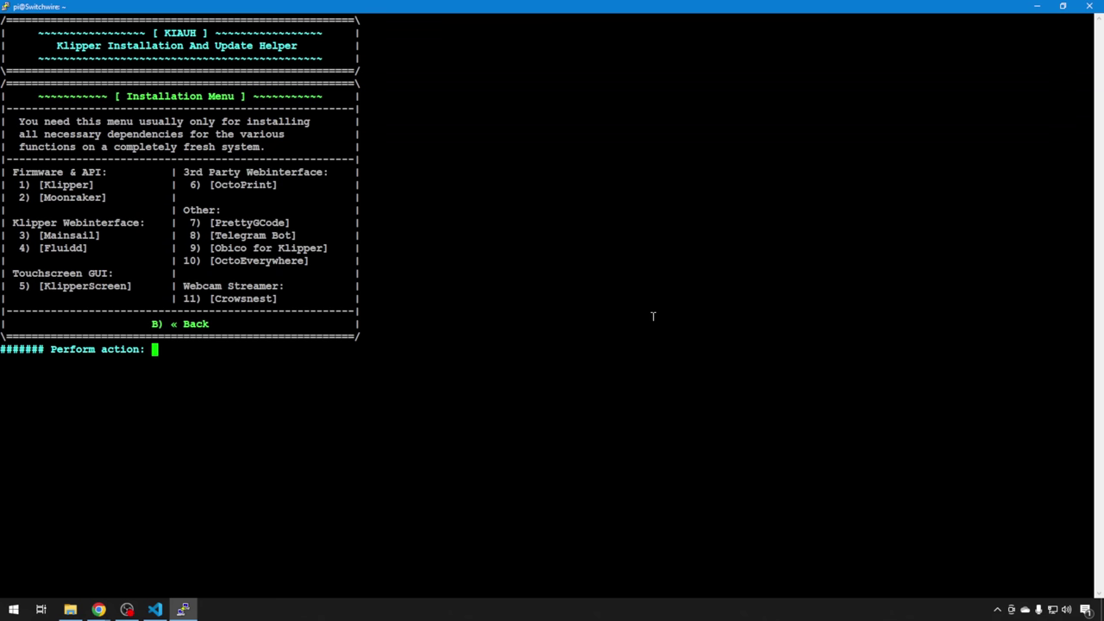